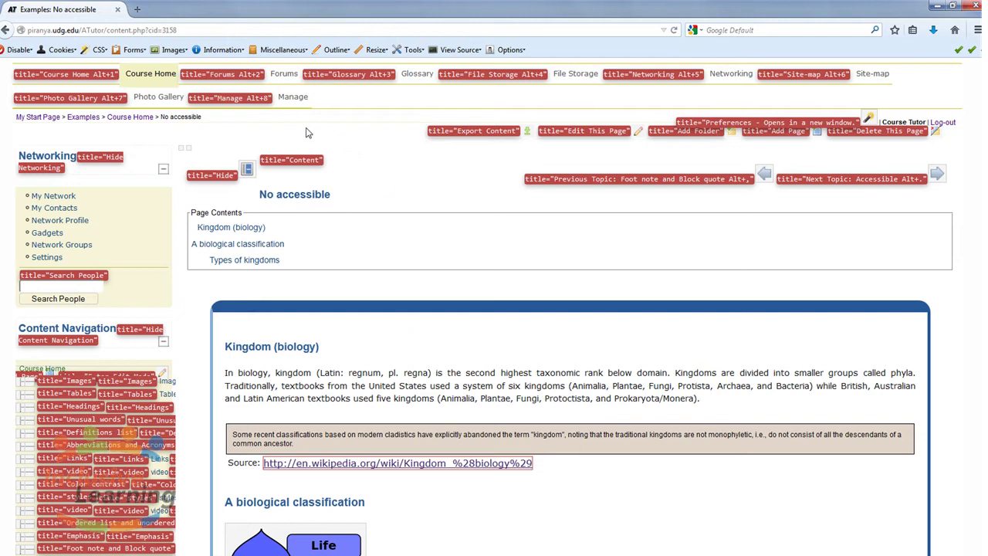
Step: Turn off the display of title attributes on the No accessible page
click(230, 51)
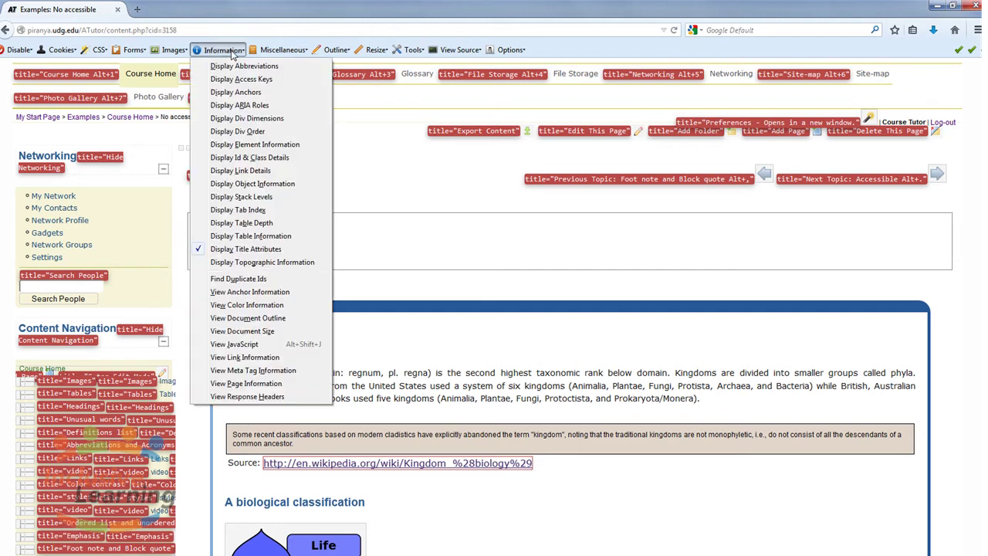
click(243, 249)
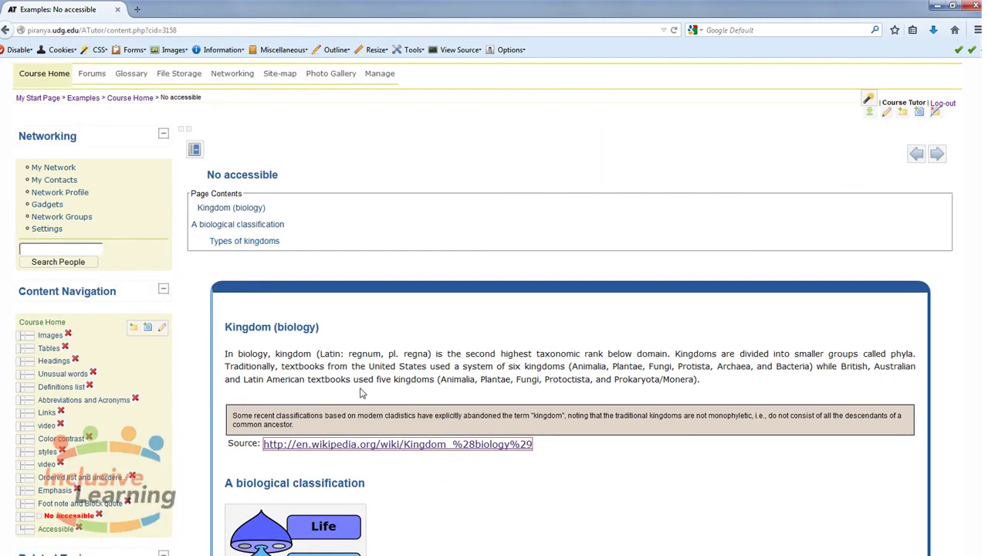
scroll(652, 489, down, 2)
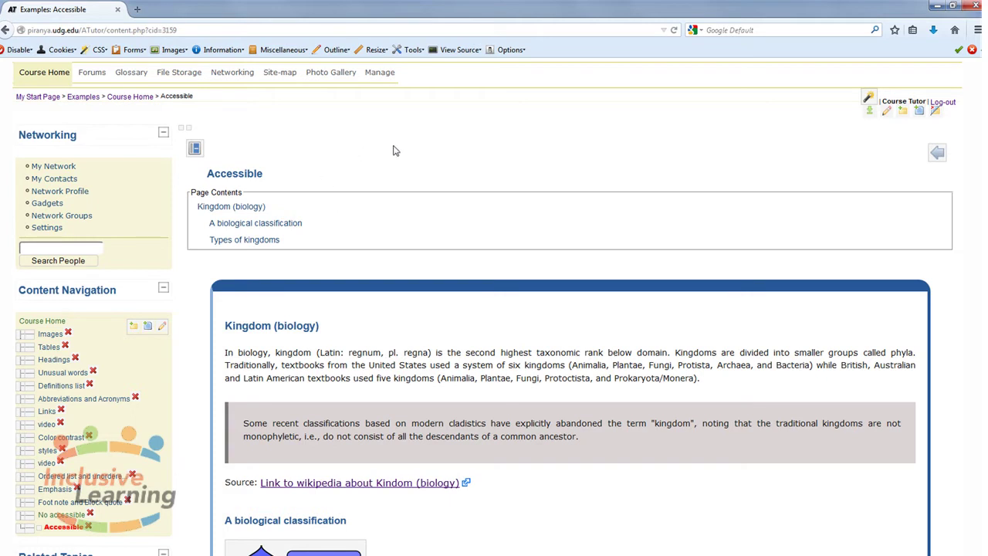
Step: Outline the external links on the Accessible page
click(336, 50)
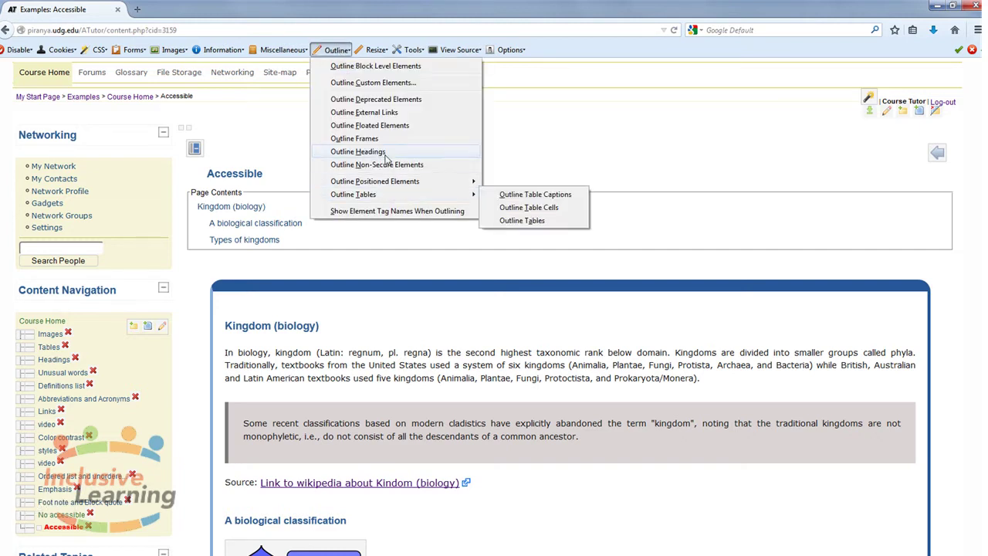
click(376, 113)
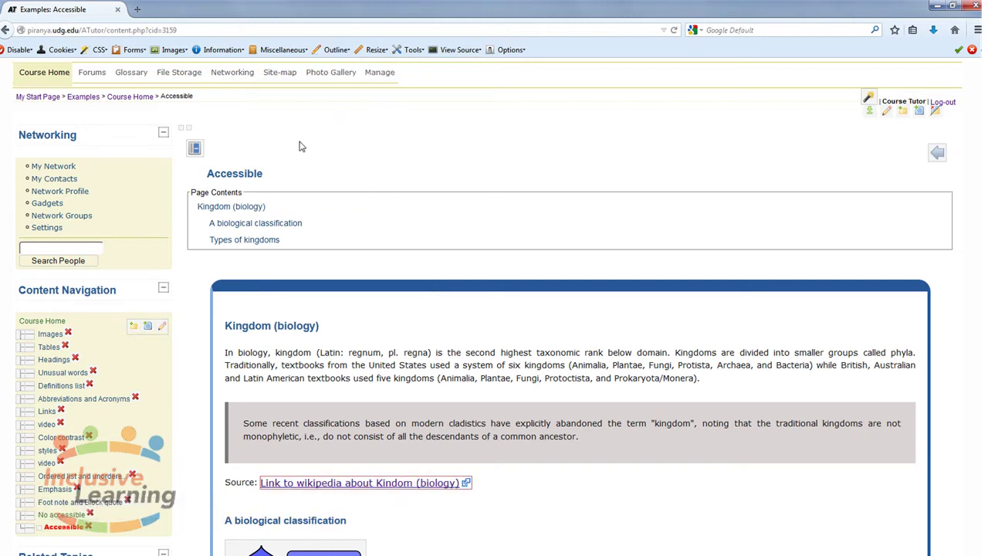
Step: Display title attributes to check the title of the Wikipedia source link, and turn that display off again
click(207, 50)
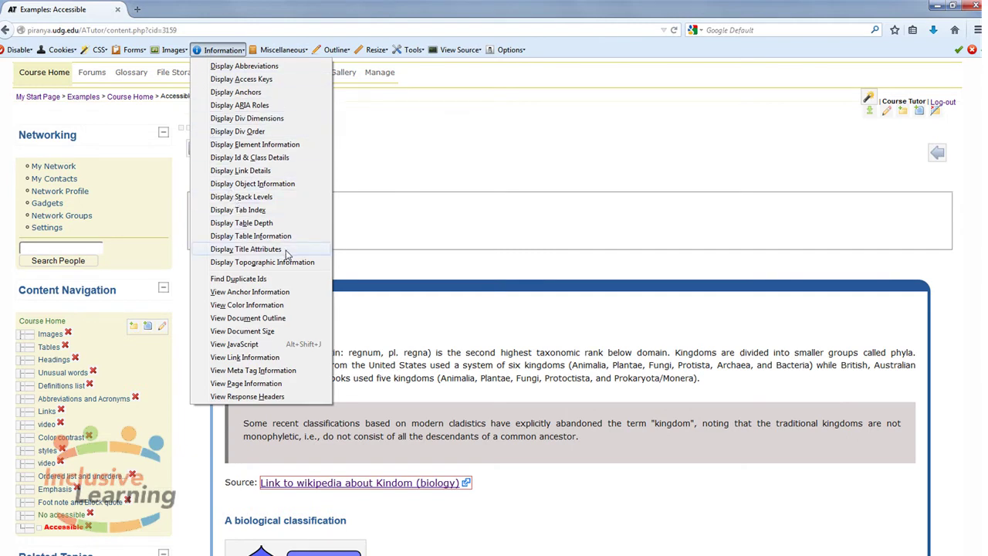
click(246, 249)
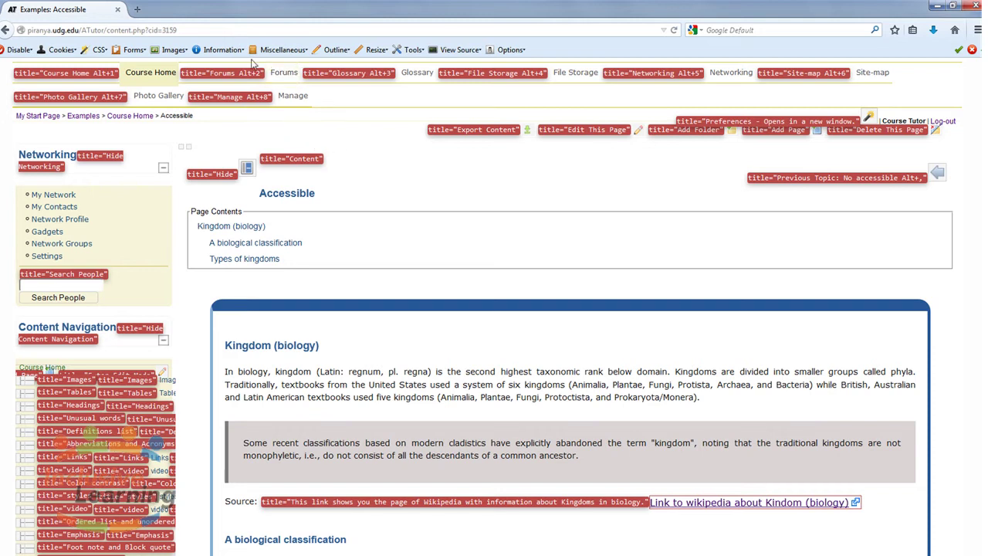
click(220, 50)
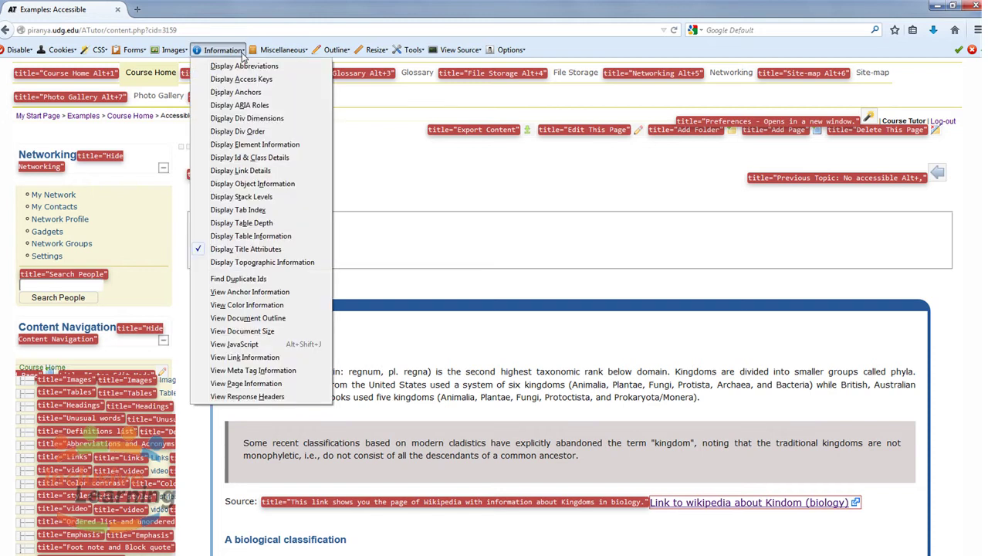
click(274, 251)
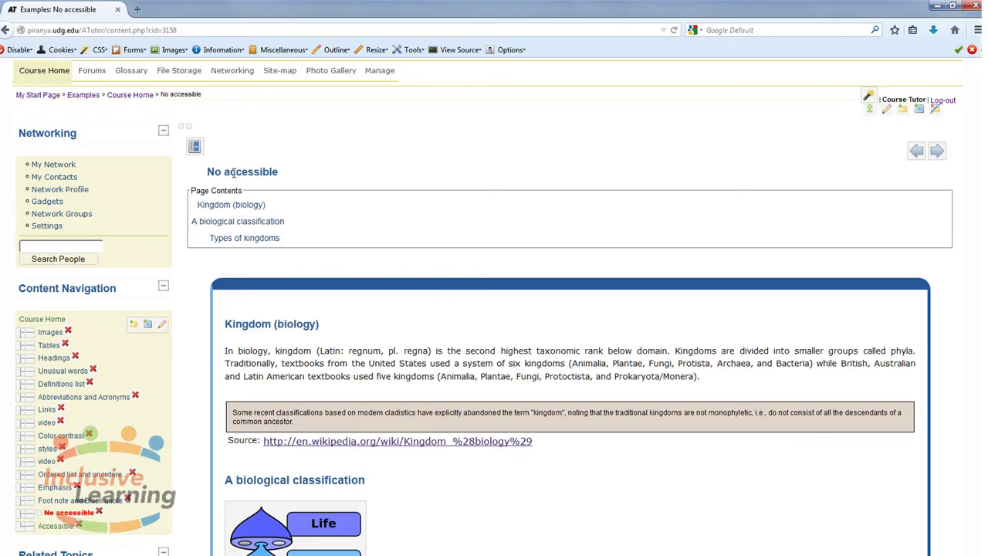
Step: Display the image alt attributes on the No accessible page and check the alternative text of the biological classification diagram
double_click(233, 172)
drag(208, 172, 309, 166)
click(309, 166)
scroll(438, 325, down, 1)
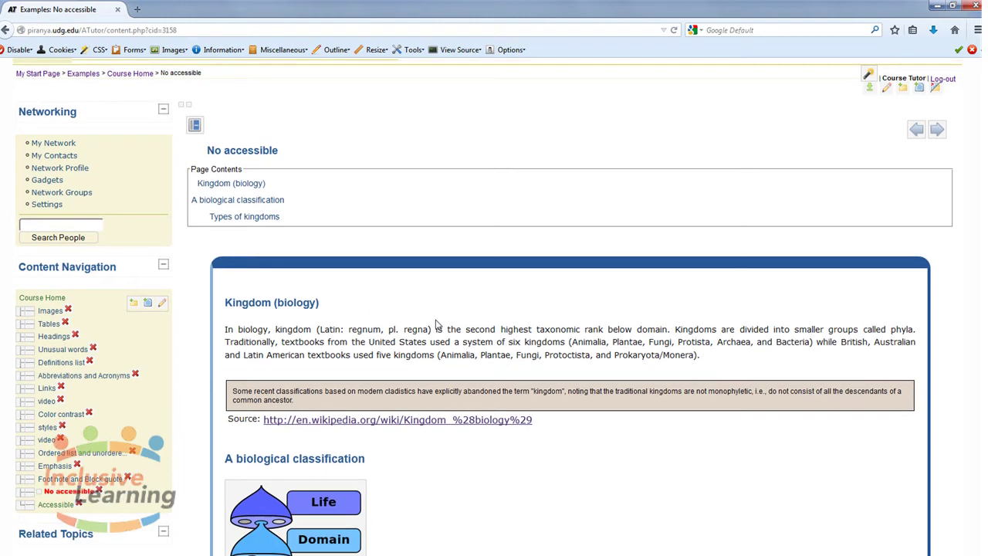
scroll(437, 324, down, 5)
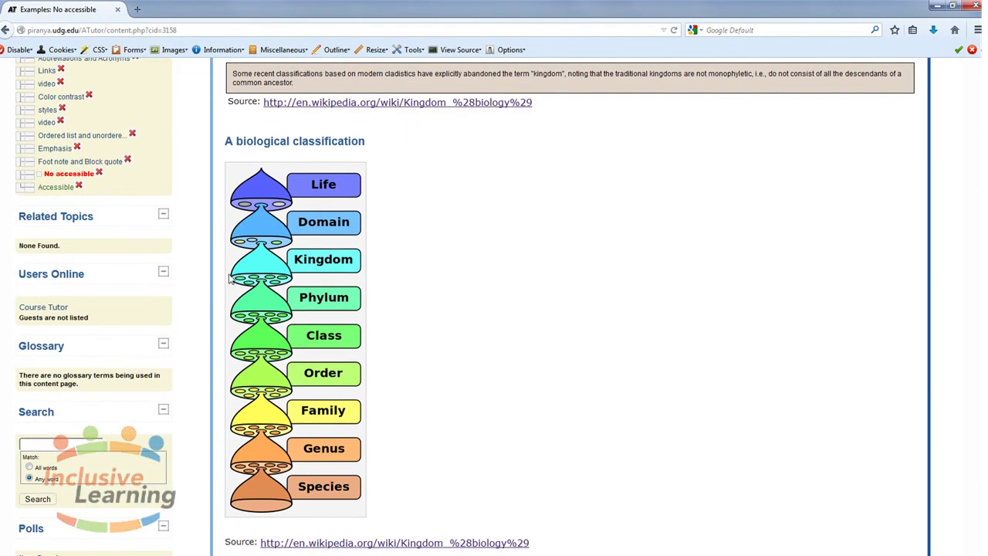
drag(224, 145, 361, 145)
click(363, 146)
click(175, 51)
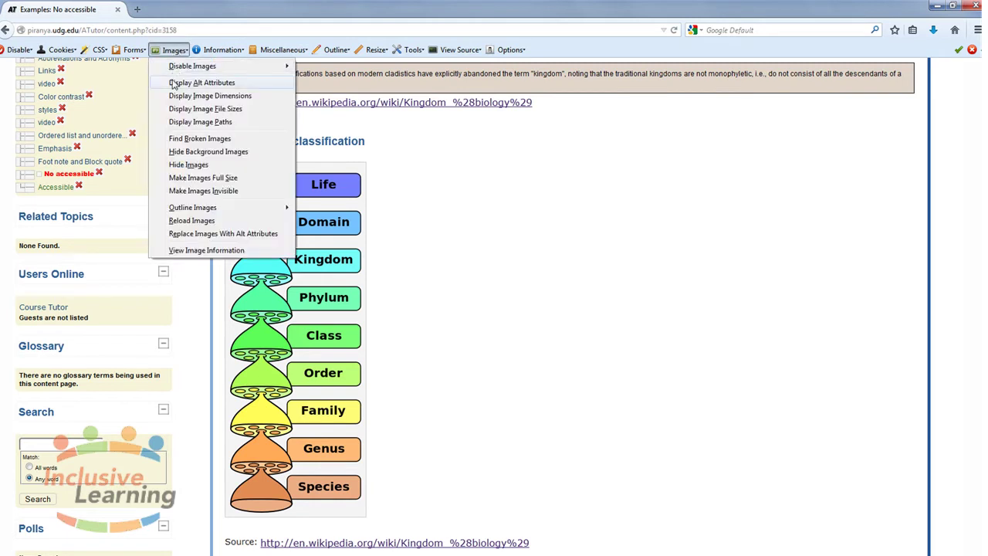
click(175, 82)
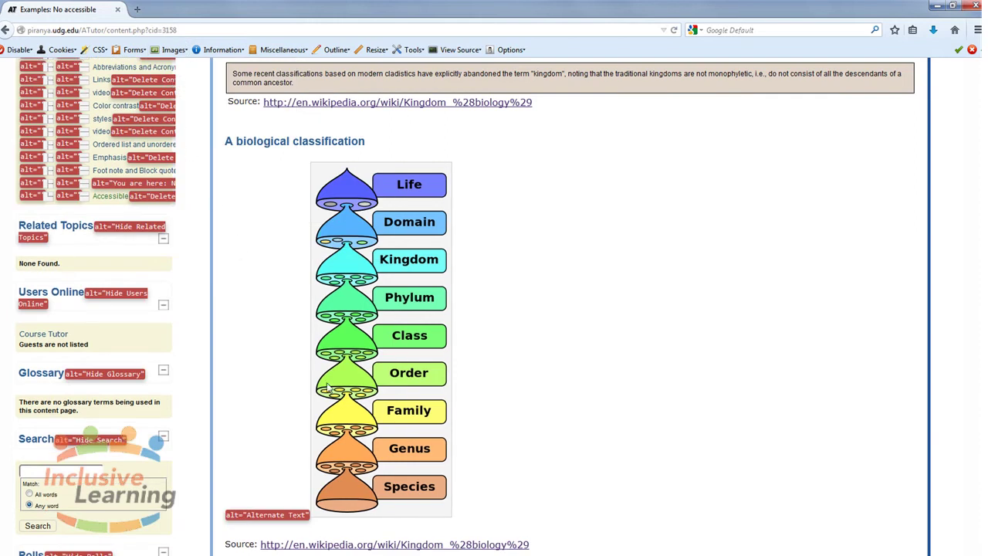
drag(307, 514, 247, 515)
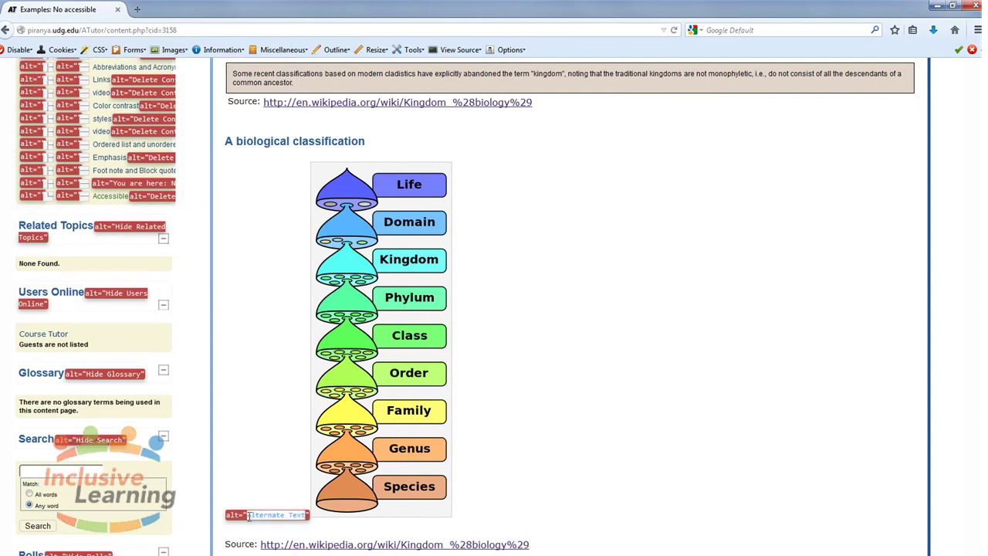
click(249, 516)
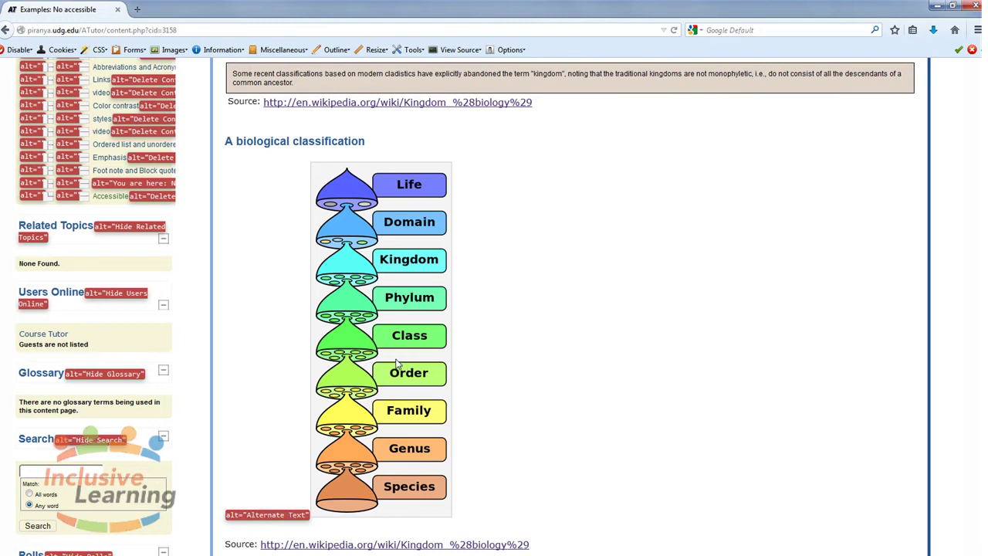
Step: Hide the alt attributes on the No accessible page and disable all images to see the text replacing the diagram
click(176, 51)
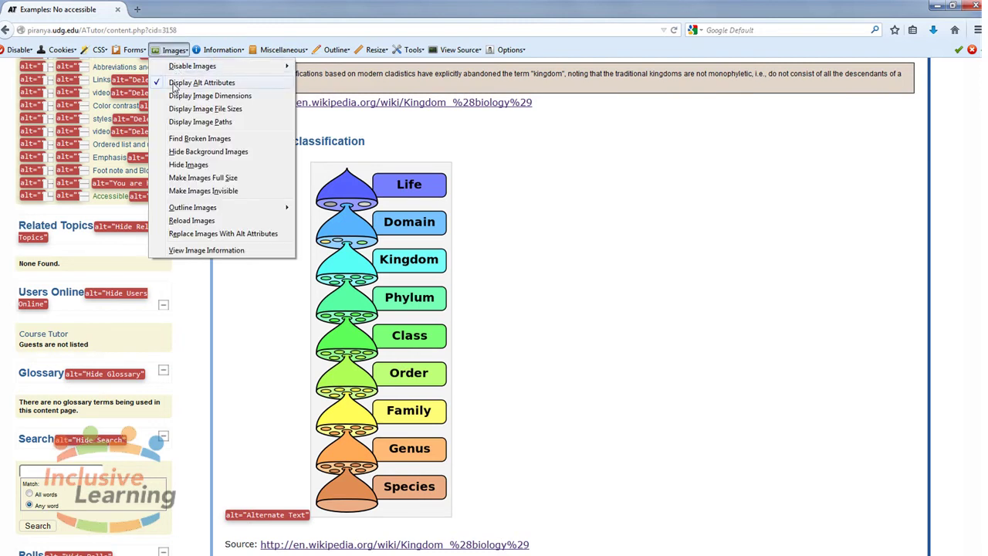
click(174, 85)
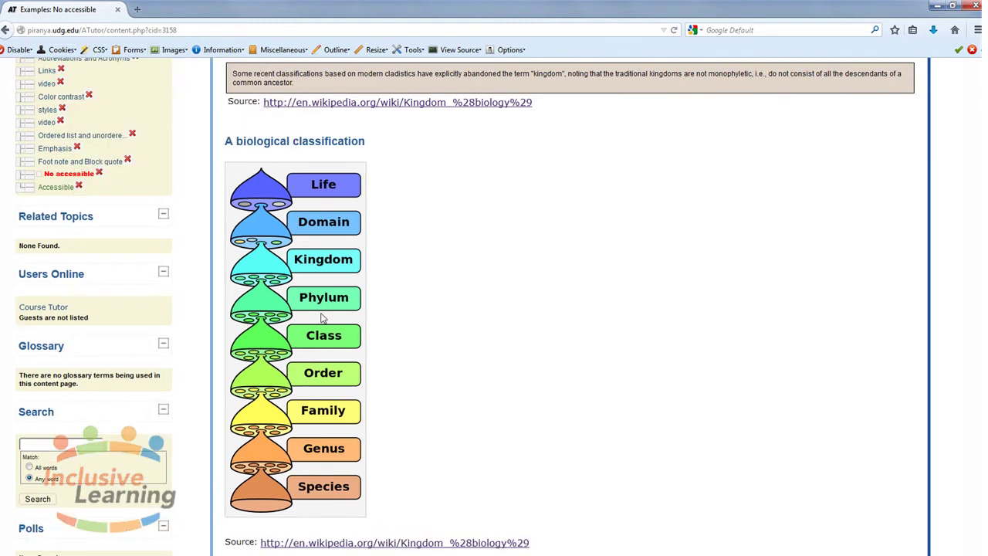
click(172, 51)
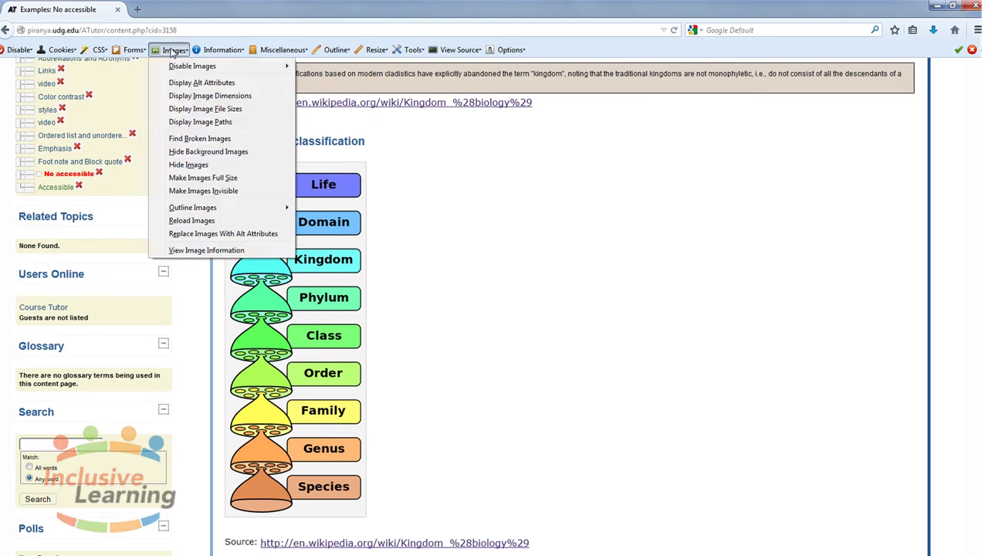
mouse_move(171, 68)
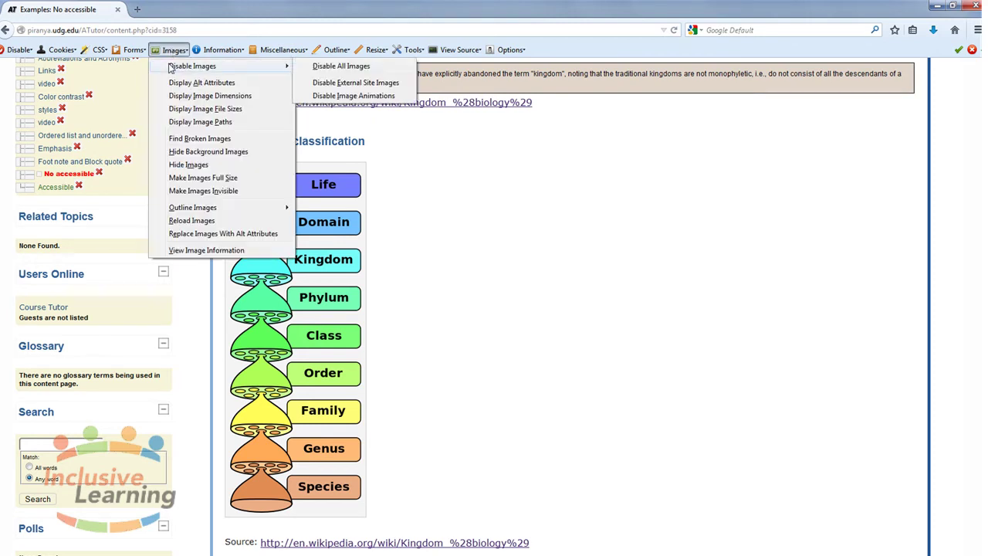
click(341, 66)
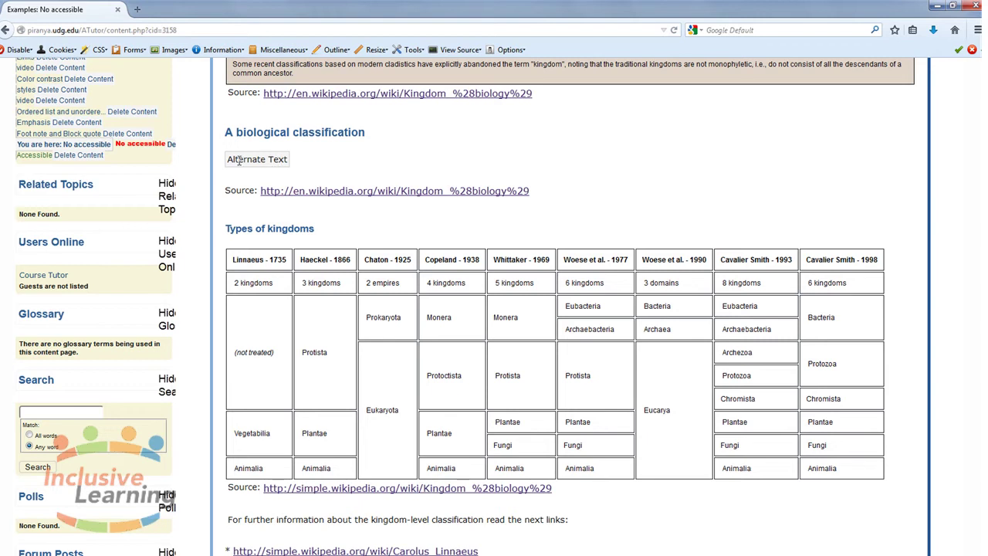
Step: Re-enable all images and check whether the biological classification diagram on the No accessible page offers a long description
click(176, 52)
mouse_move(185, 68)
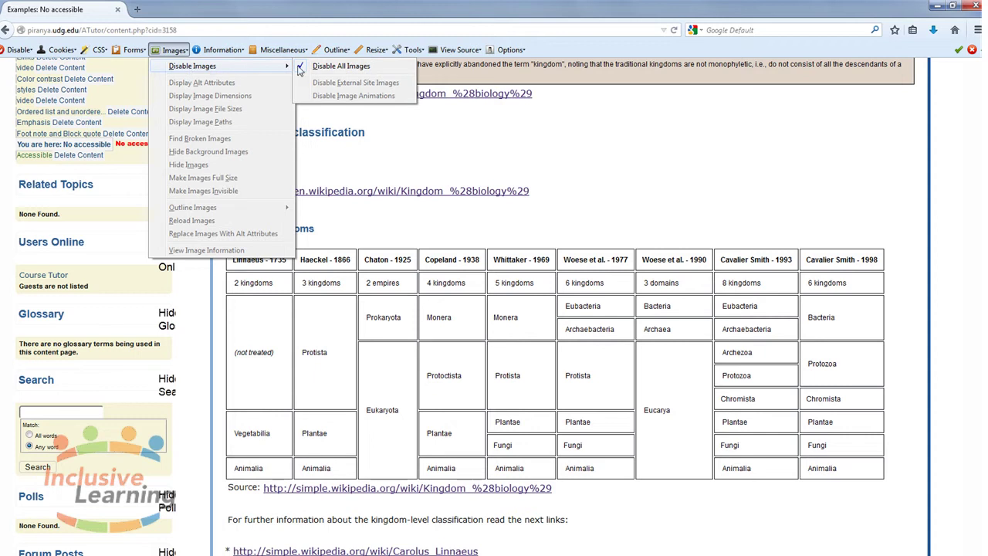
click(352, 68)
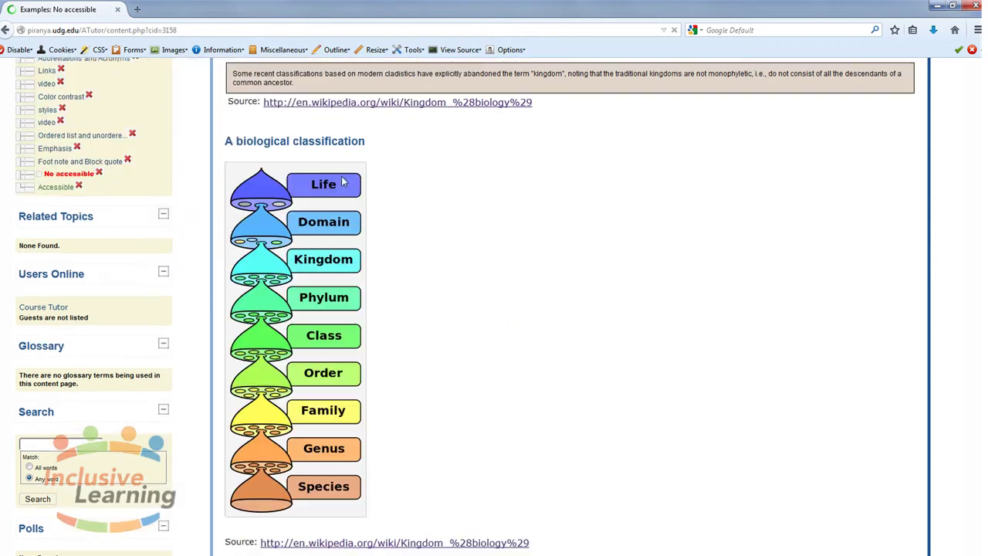
right_click(295, 276)
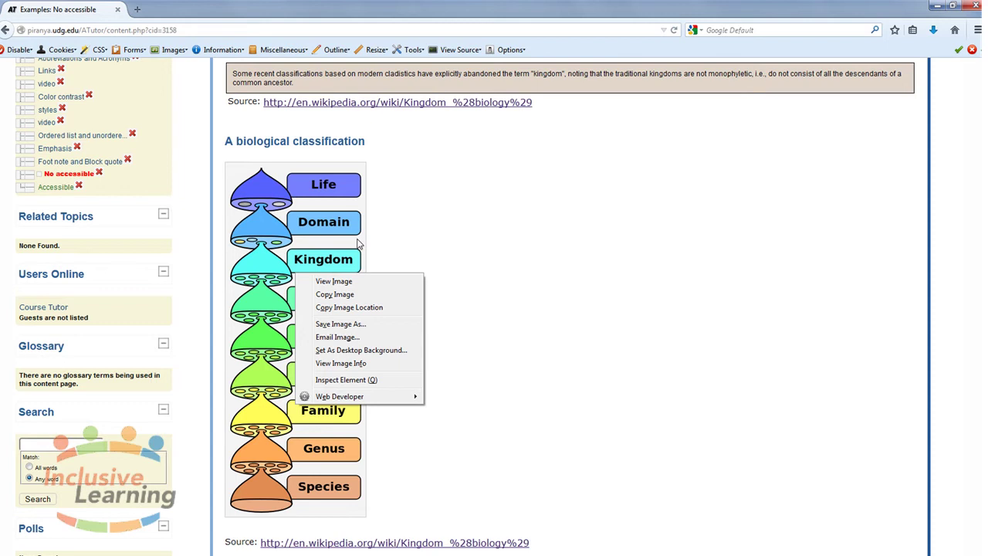
key(Escape)
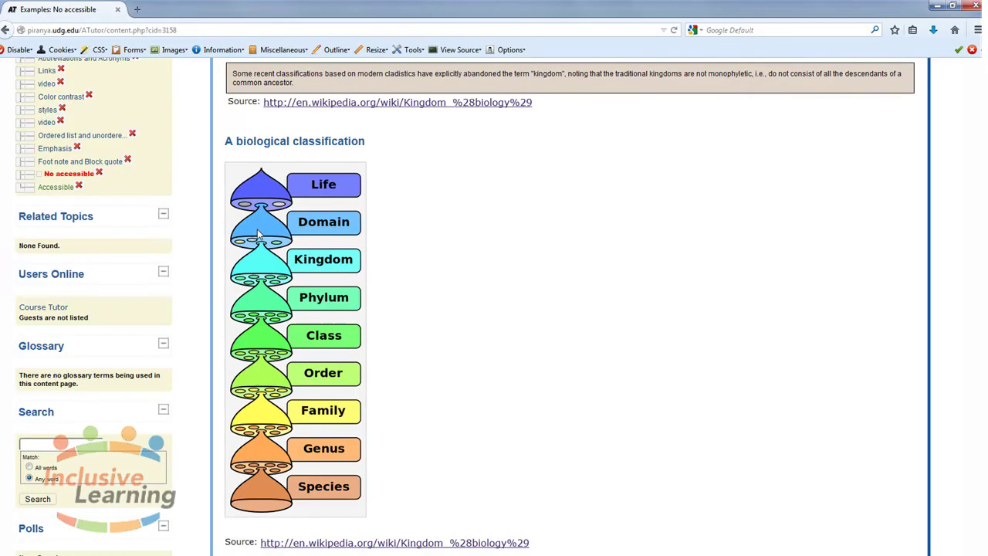
Step: Open the Accessible page and display image alt attributes to examine the biological classification diagram's alternative text
click(53, 188)
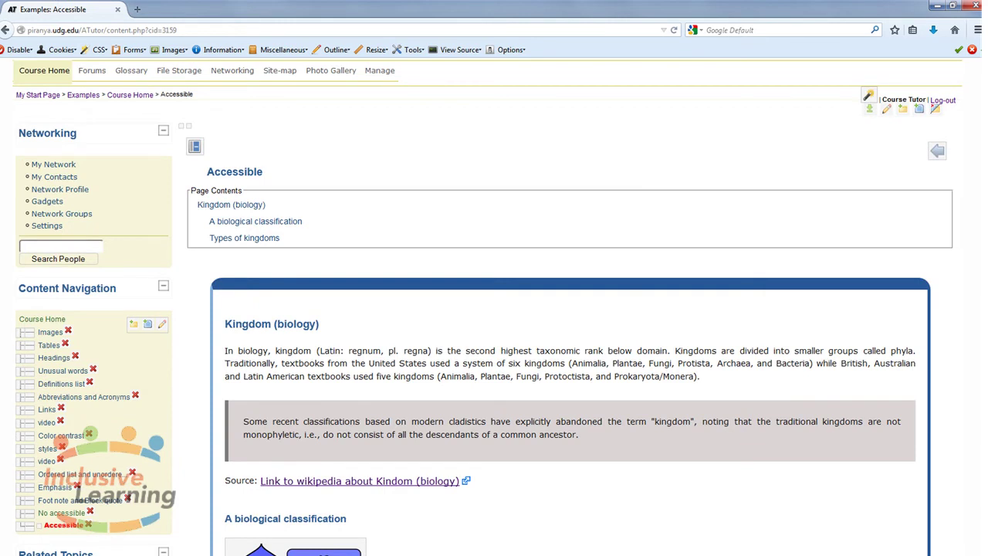
scroll(938, 315, down, 5)
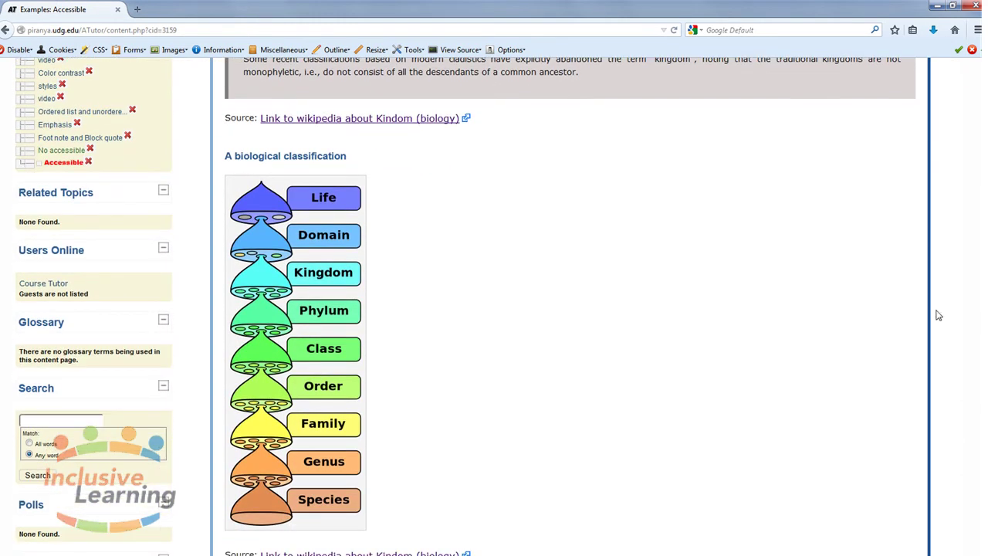
drag(228, 158, 352, 161)
click(354, 163)
click(172, 54)
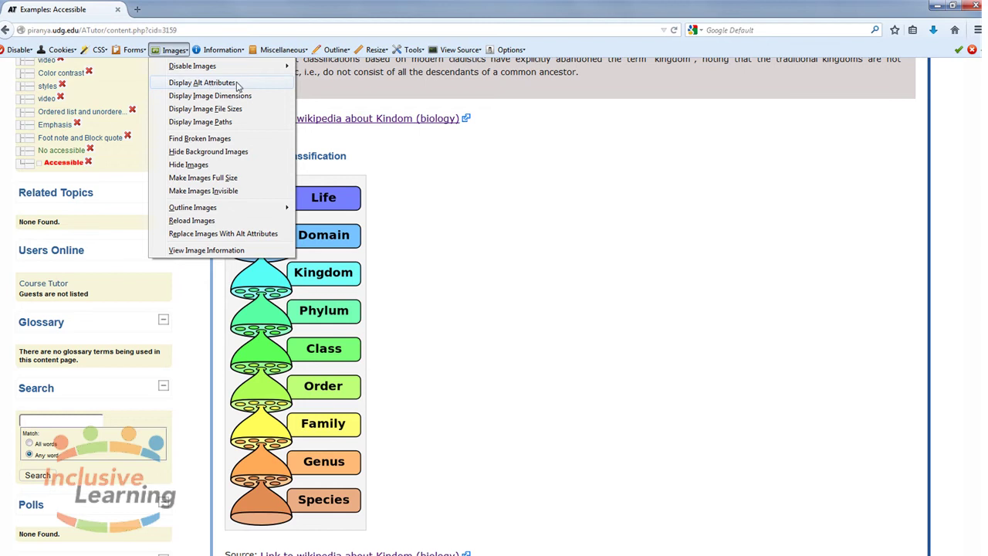
click(284, 85)
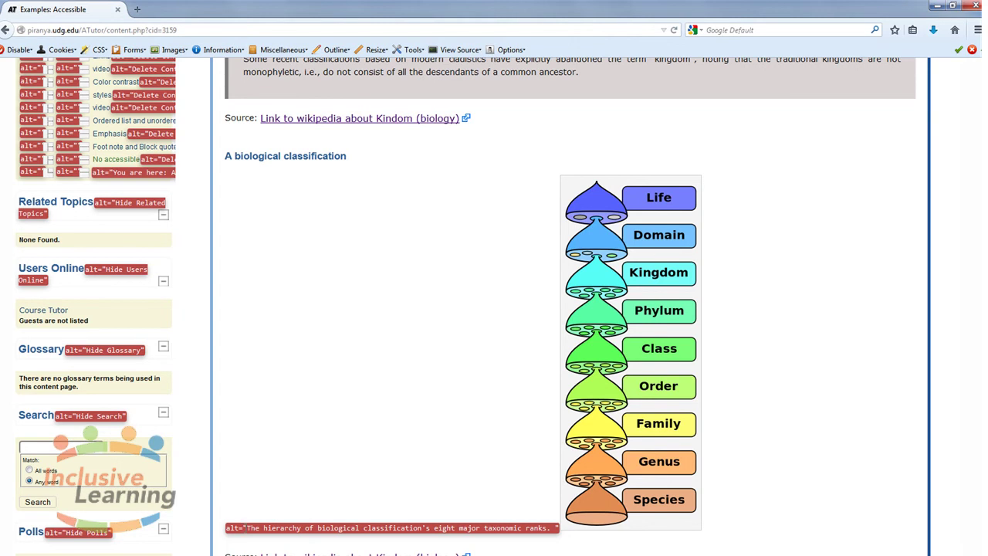
drag(246, 527, 533, 527)
click(542, 528)
Step: Turn off the alt attribute display on the Accessible page and disable all images to check the diagram's replacement text
click(175, 51)
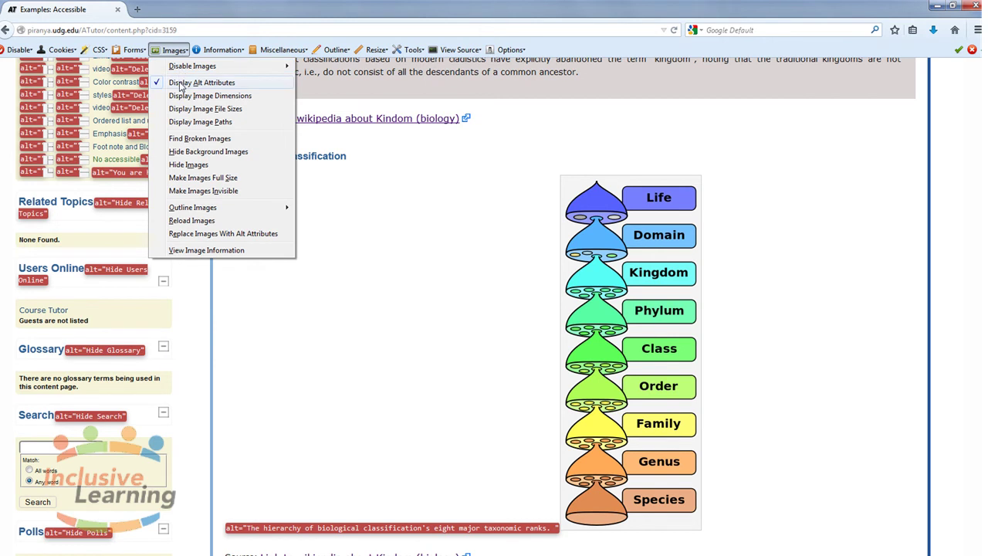
click(182, 86)
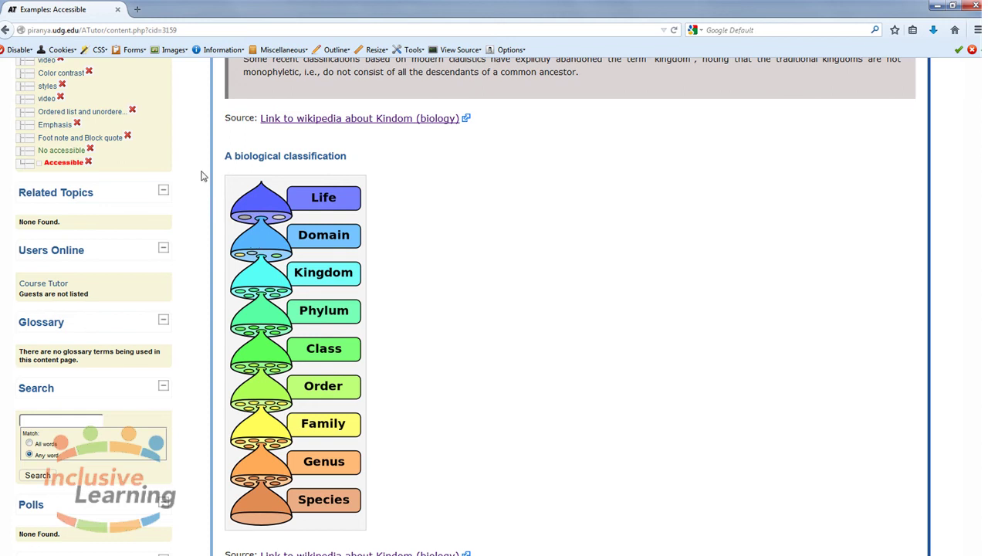
click(174, 51)
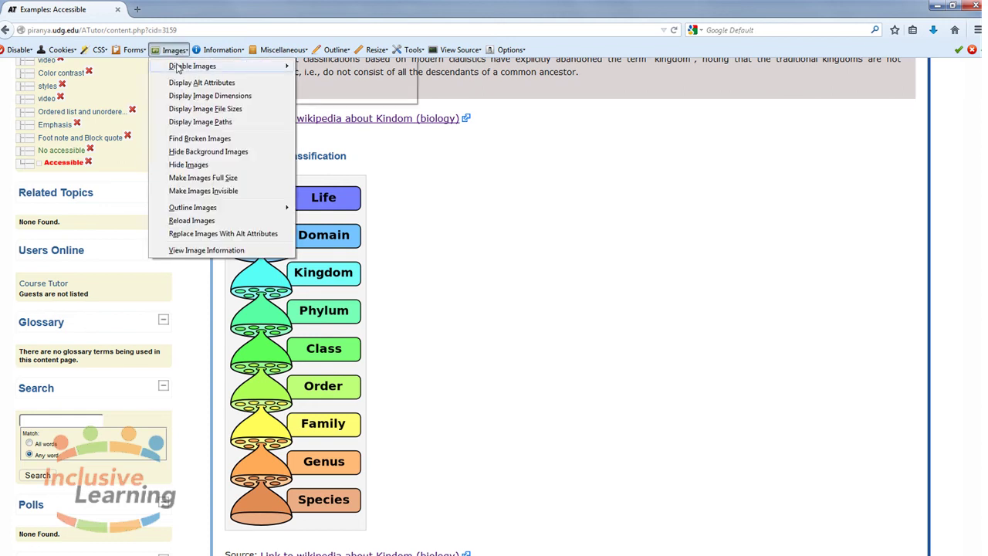
mouse_move(185, 66)
click(330, 68)
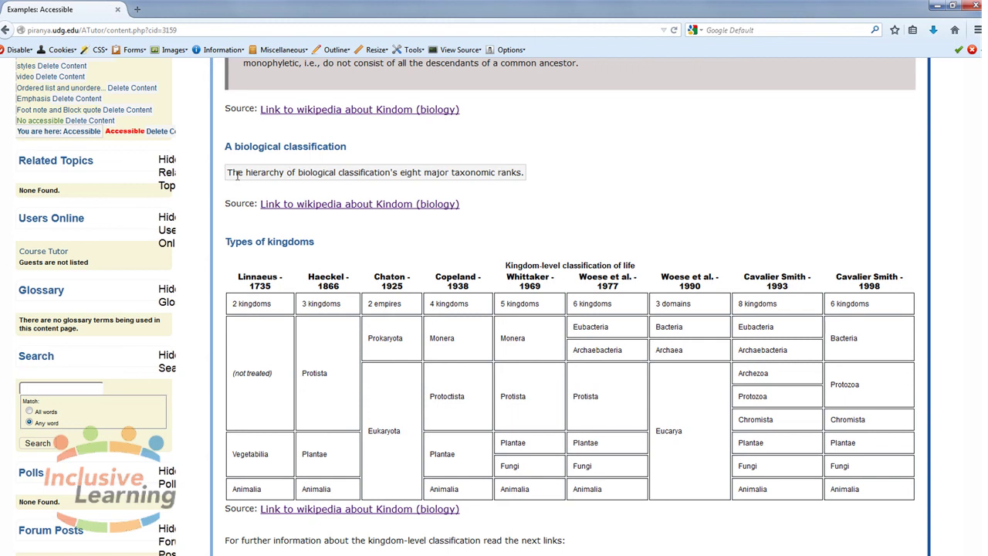
Step: Re-enable all images on the Accessible page
click(173, 51)
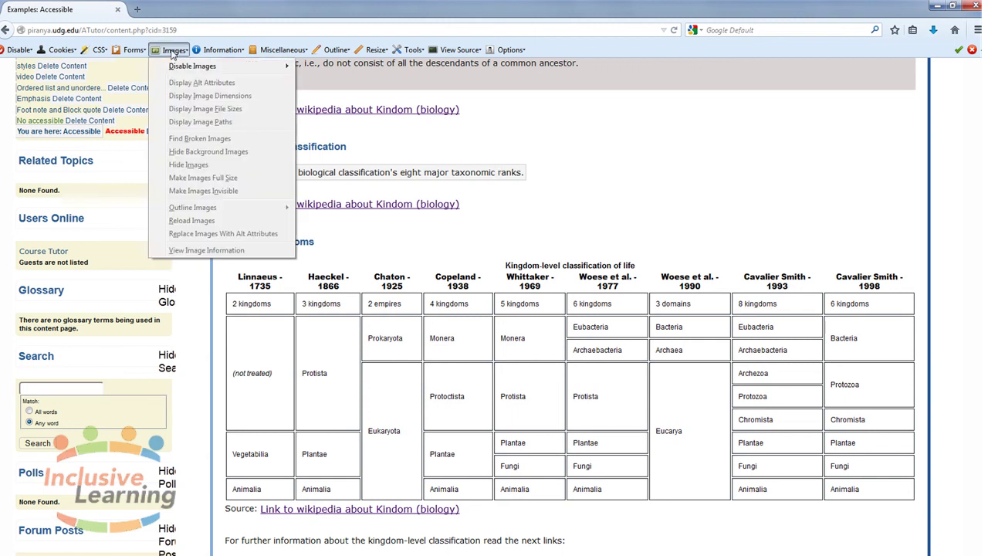
mouse_move(189, 67)
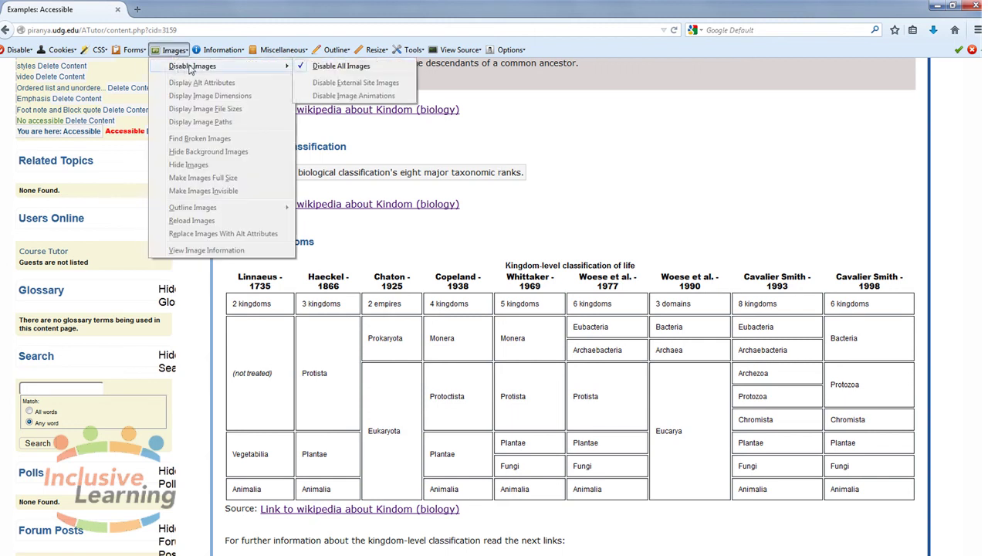
click(341, 66)
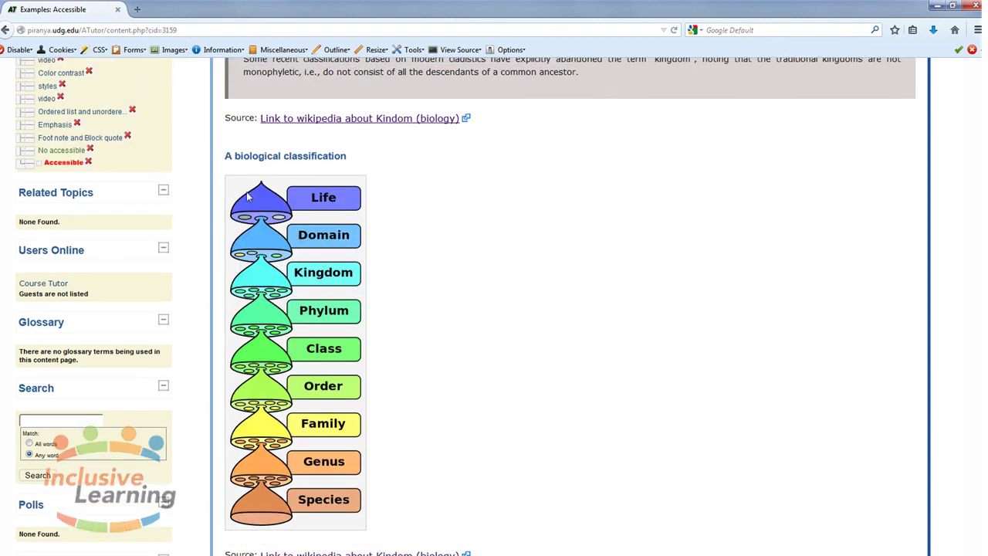
Step: View the long description of the biological classification diagram, biologicalclassification.html, and return to the Accessible page
right_click(335, 261)
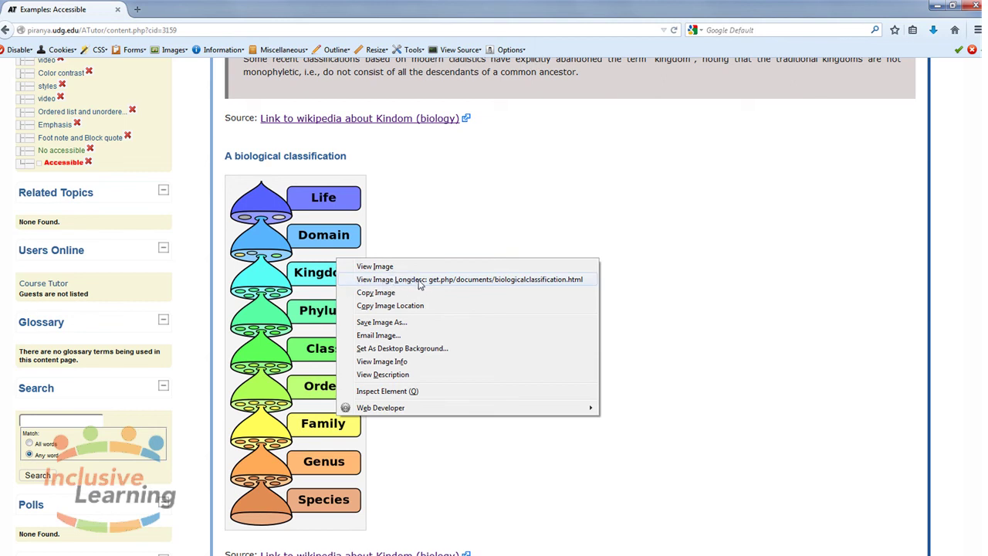
click(537, 285)
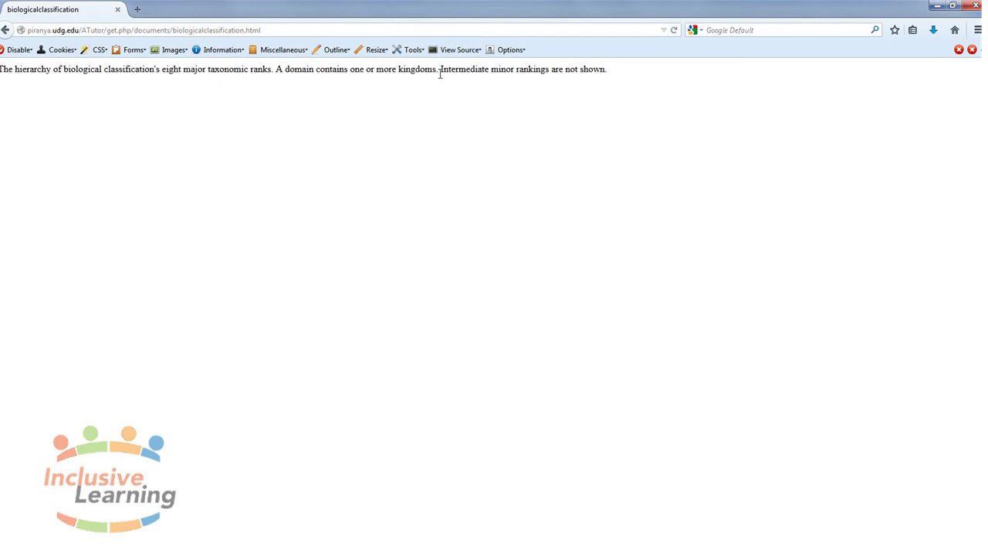
drag(481, 71, 601, 81)
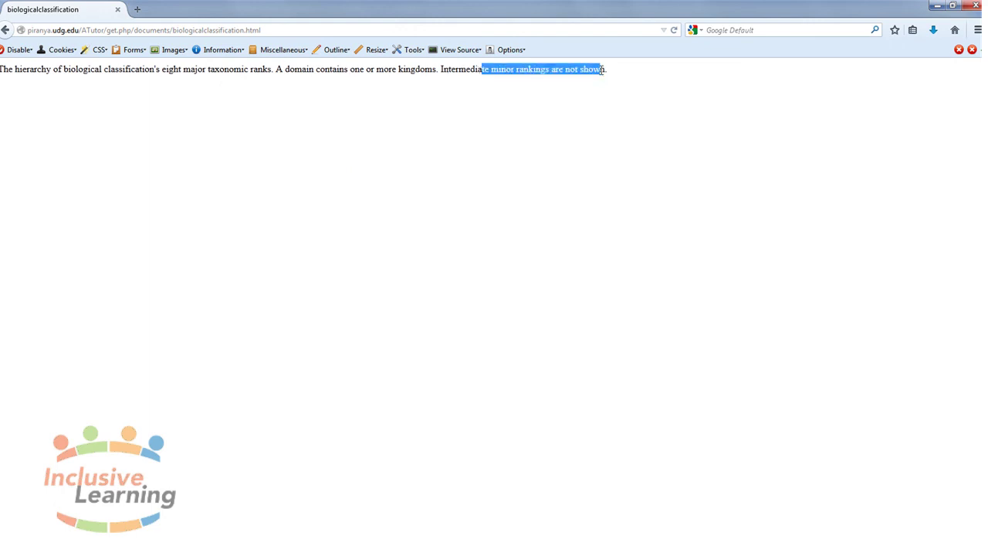
click(596, 69)
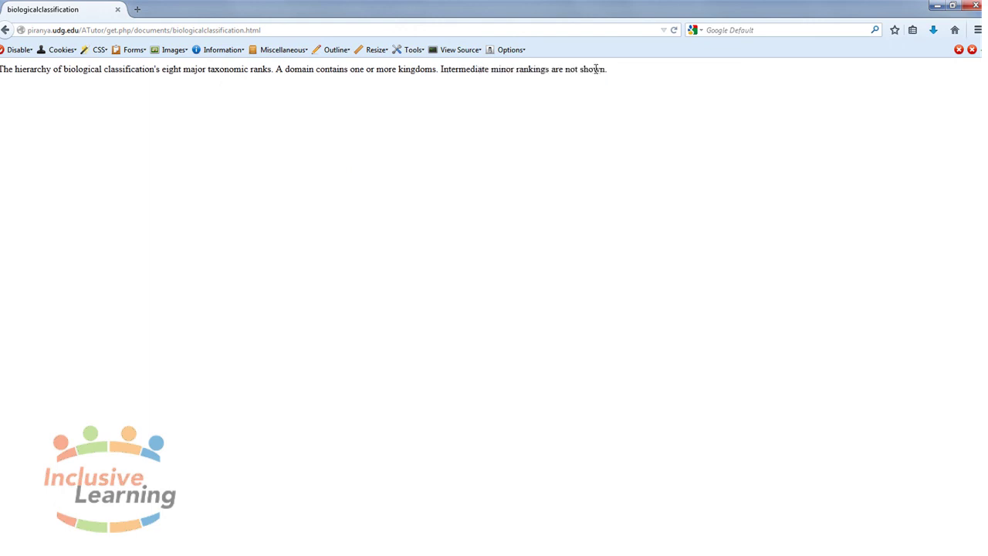
click(5, 31)
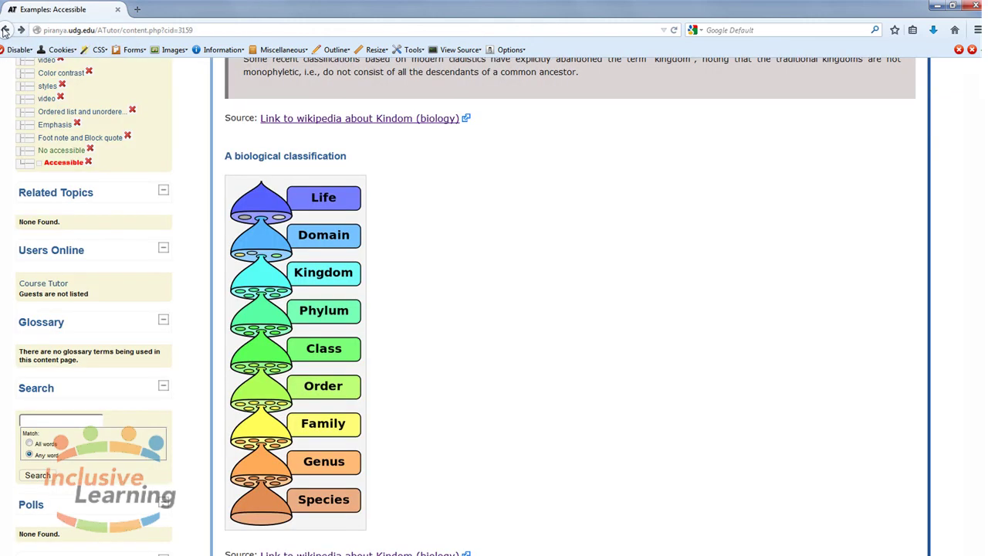